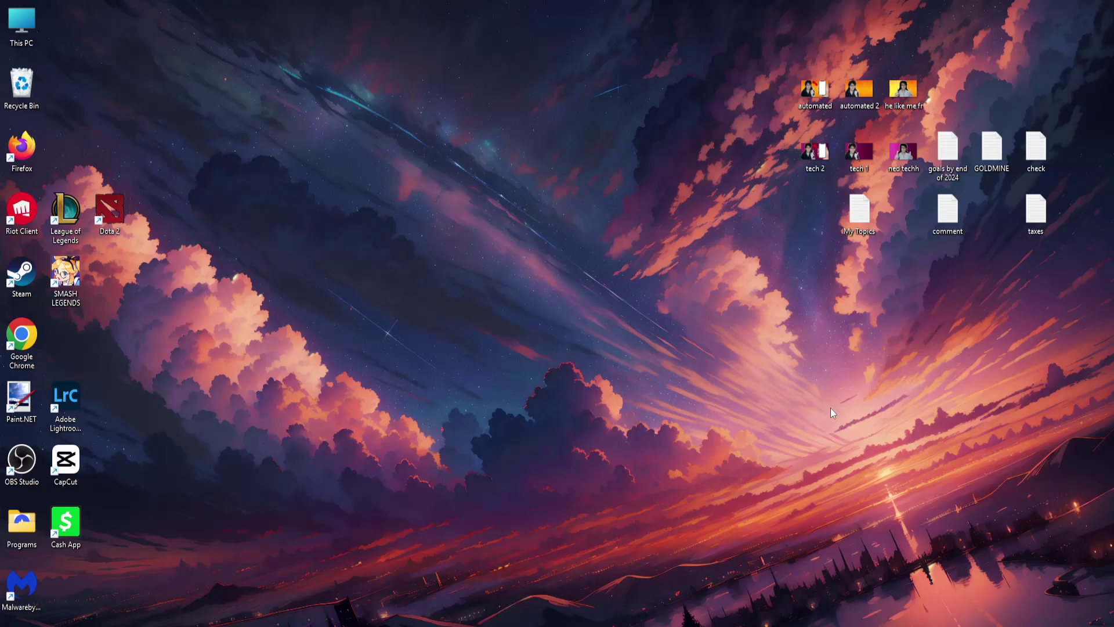
# Launch Steam from the hidden system tray icons to show its store page.
pyautogui.click(973, 624)
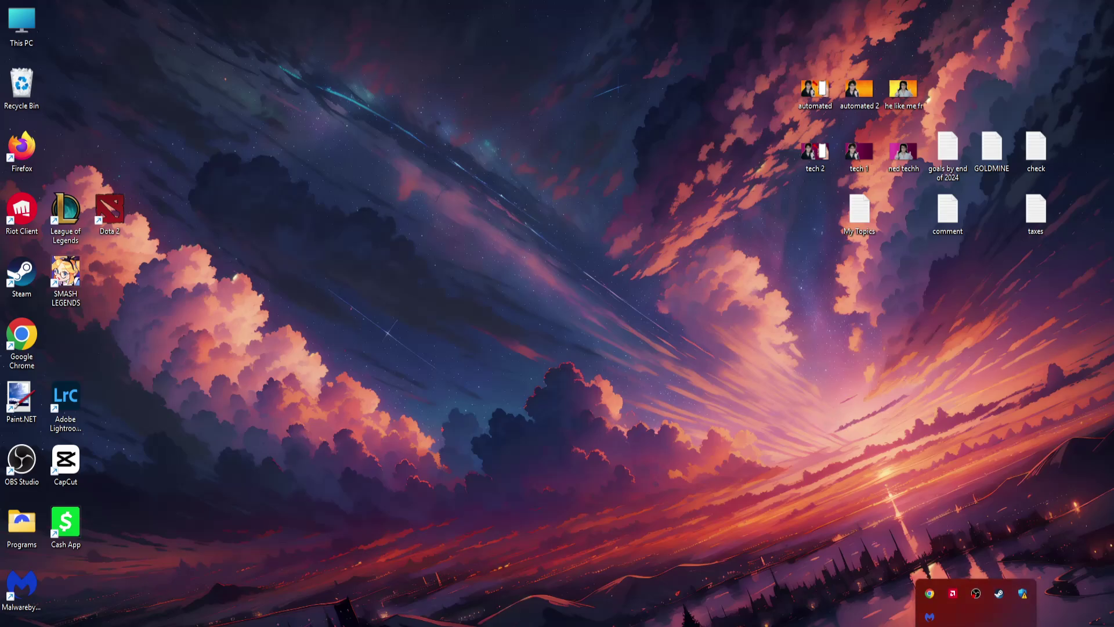
pyautogui.doubleClick(1000, 582)
pyautogui.moveTo(112, 29)
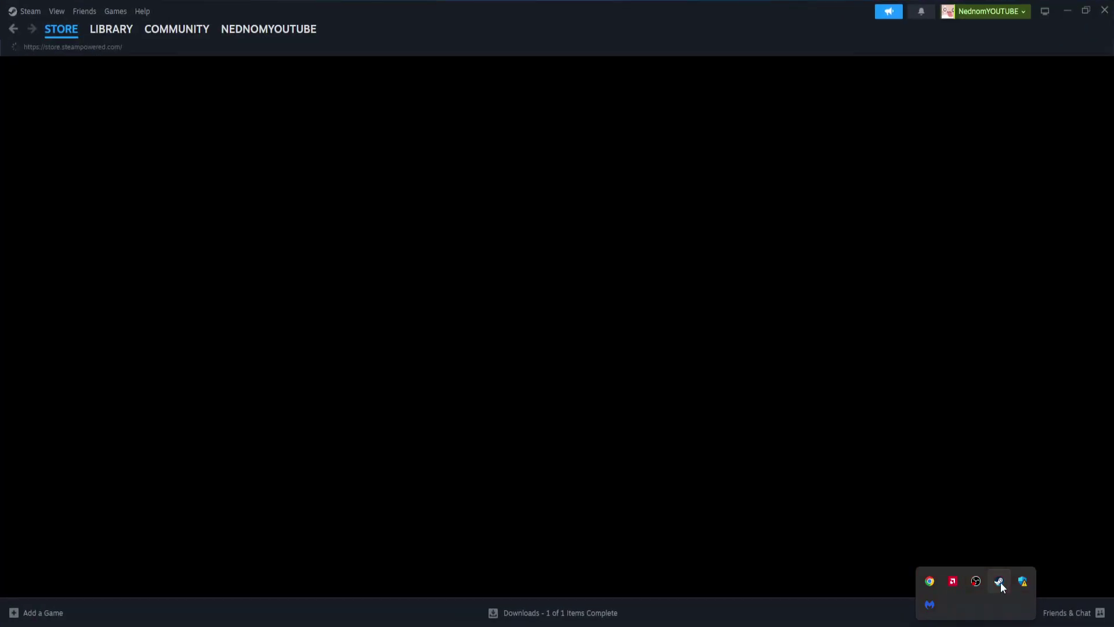
# Find Dota 2 in the library and browse its installed files from Properties.
pyautogui.click(112, 29)
pyautogui.click(52, 110)
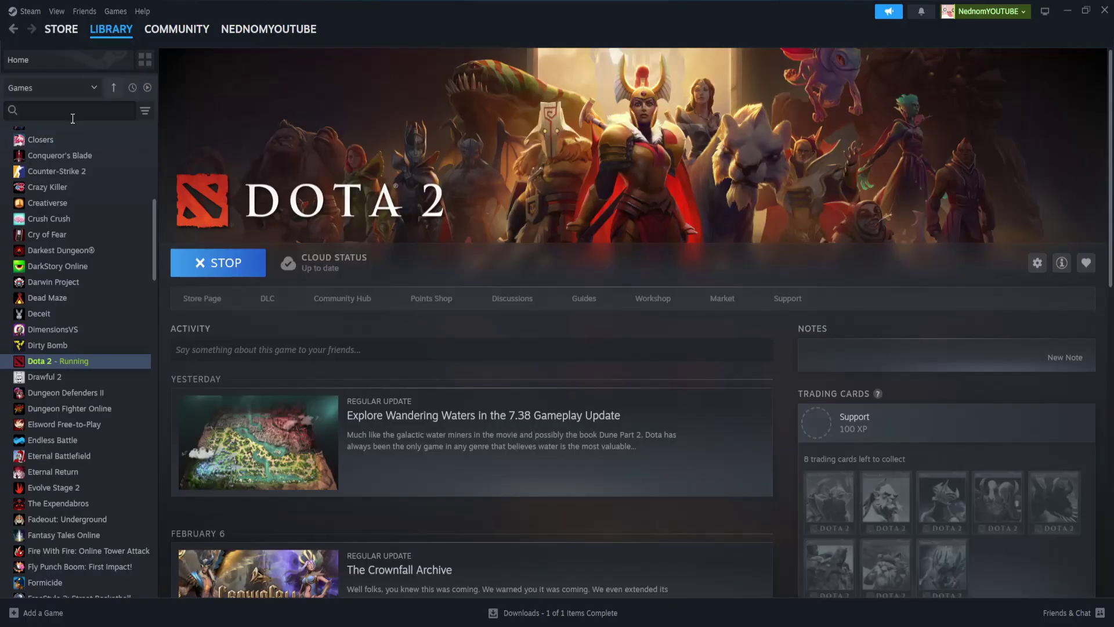
pyautogui.write('dota 2')
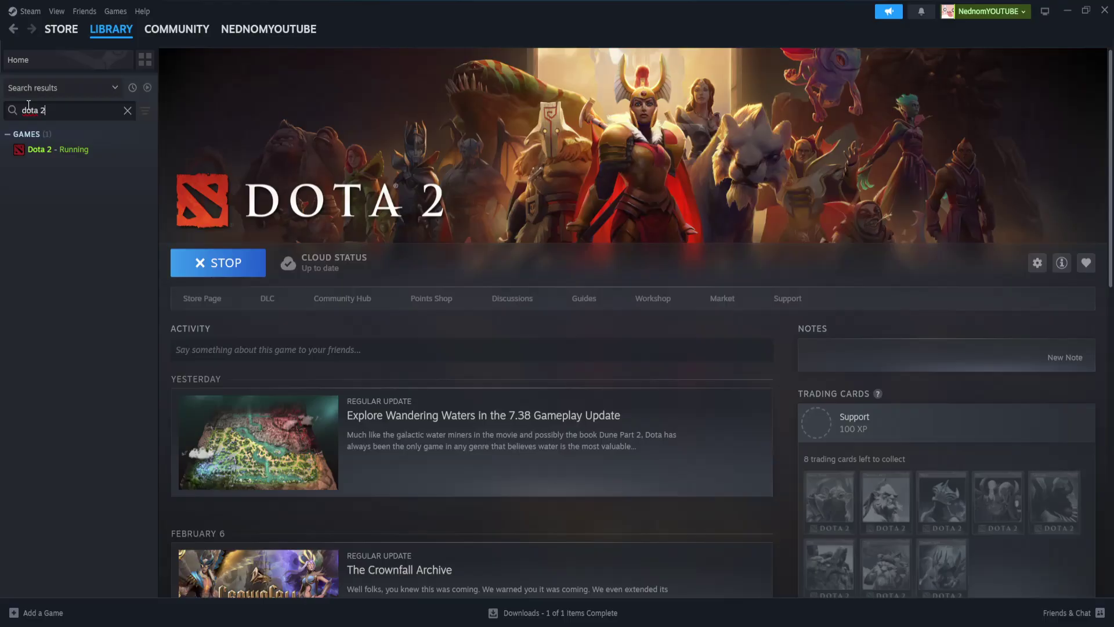
pyautogui.click(60, 150)
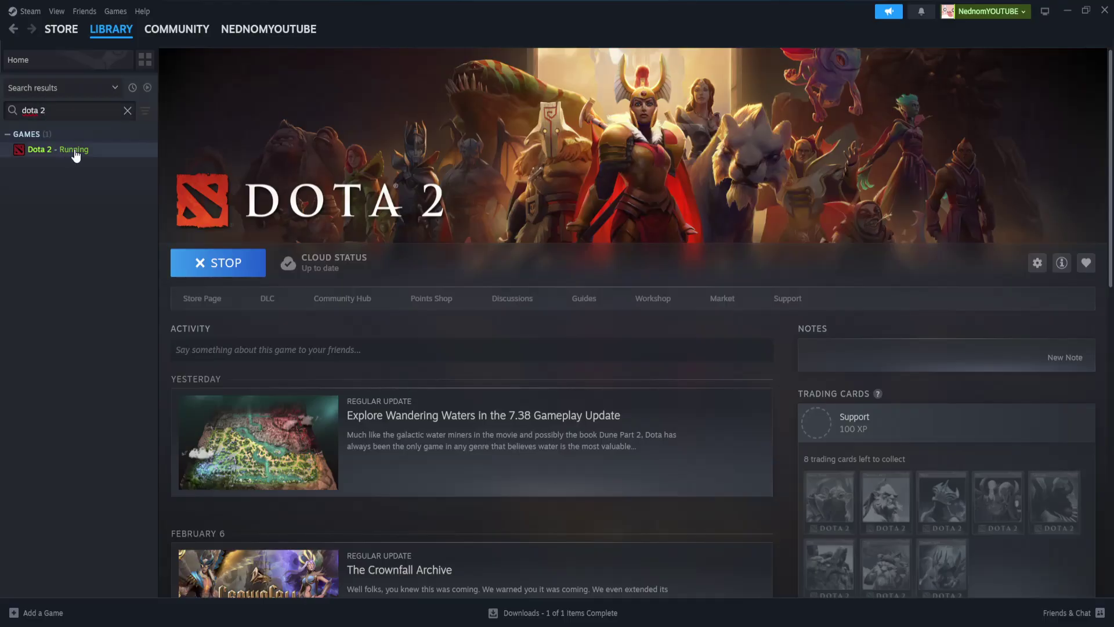
pyautogui.click(1038, 263)
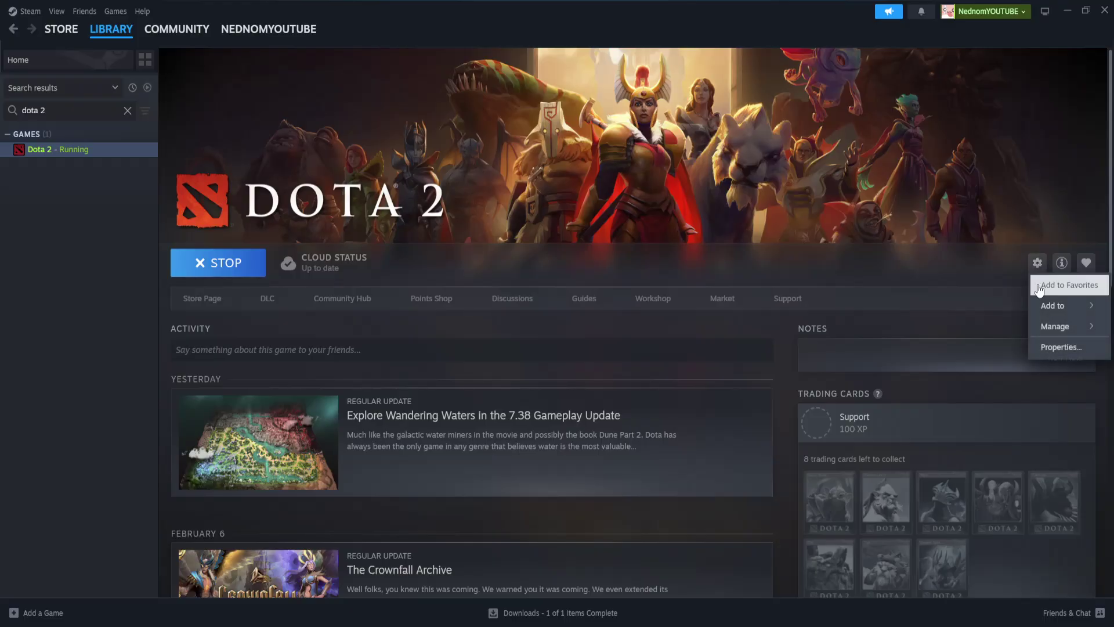
pyautogui.click(1051, 349)
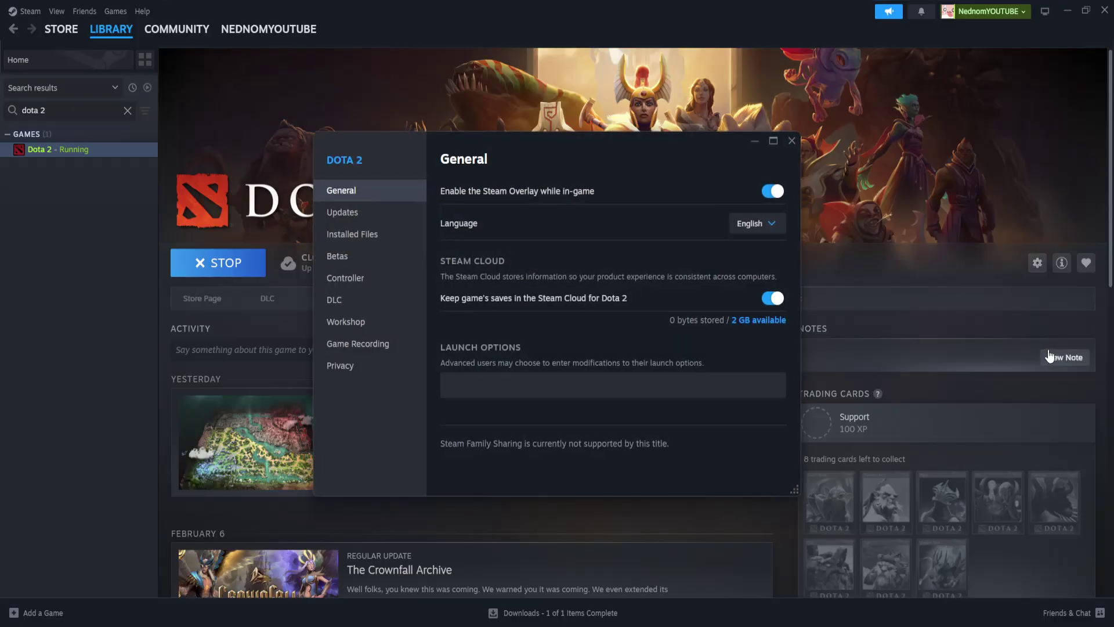
pyautogui.click(382, 241)
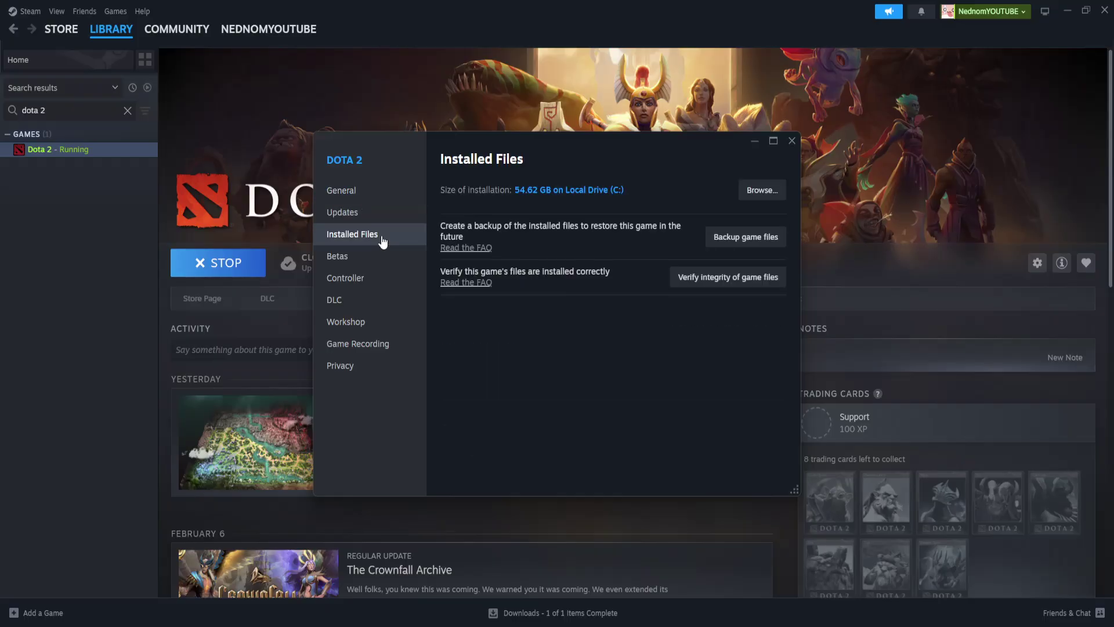
pyautogui.click(757, 192)
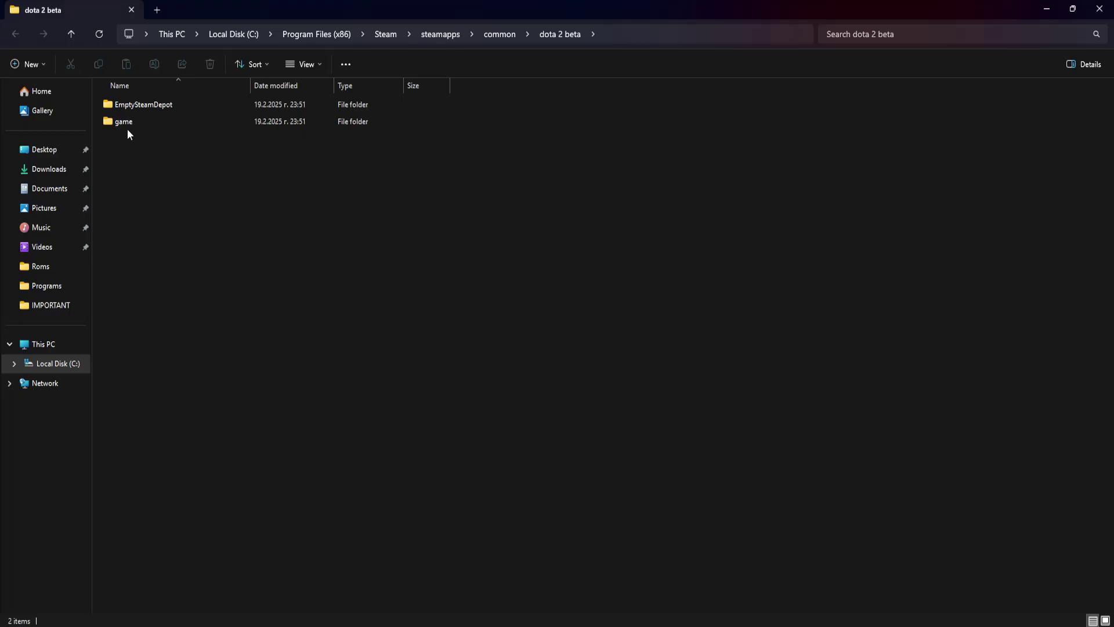
# Navigate to game\bin\win64 and bring up the dota2 application's context menu.
pyautogui.doubleClick(146, 122)
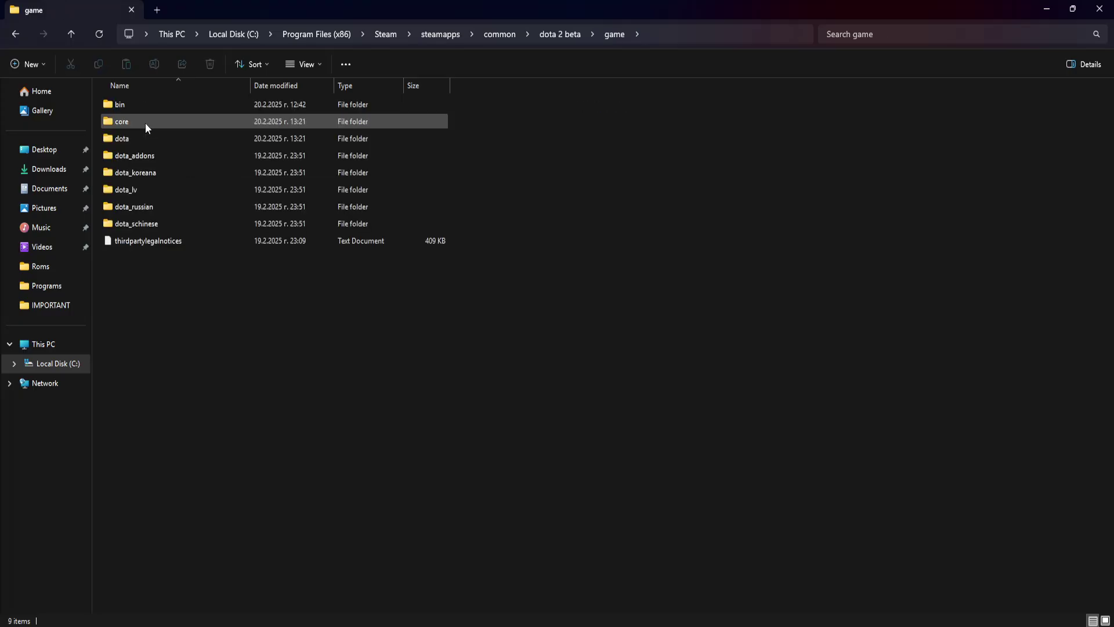
pyautogui.doubleClick(142, 104)
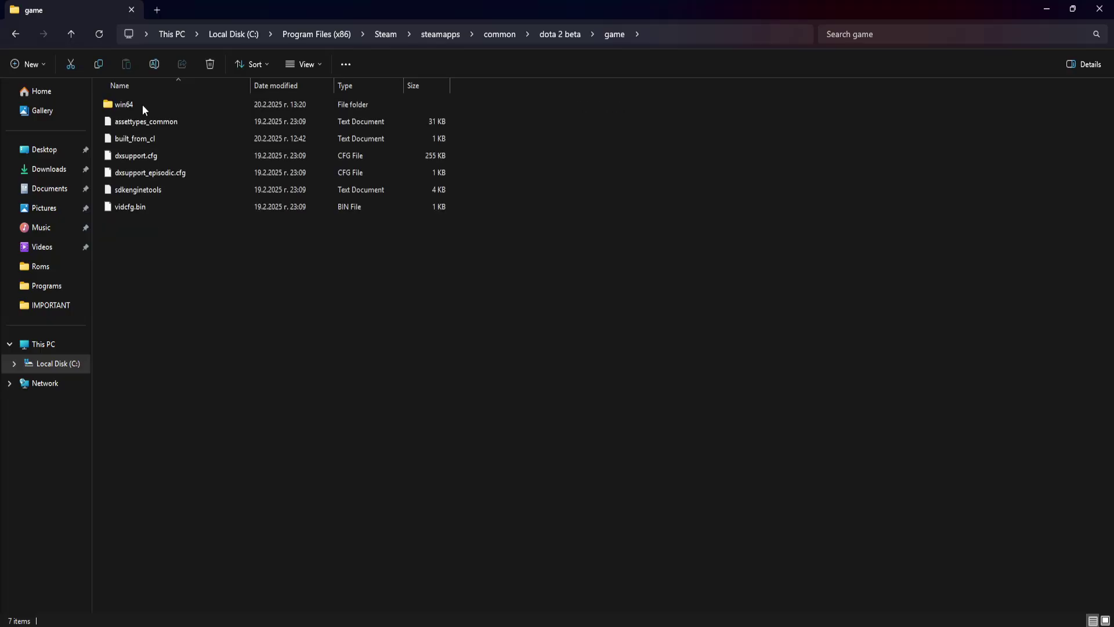
pyautogui.doubleClick(141, 105)
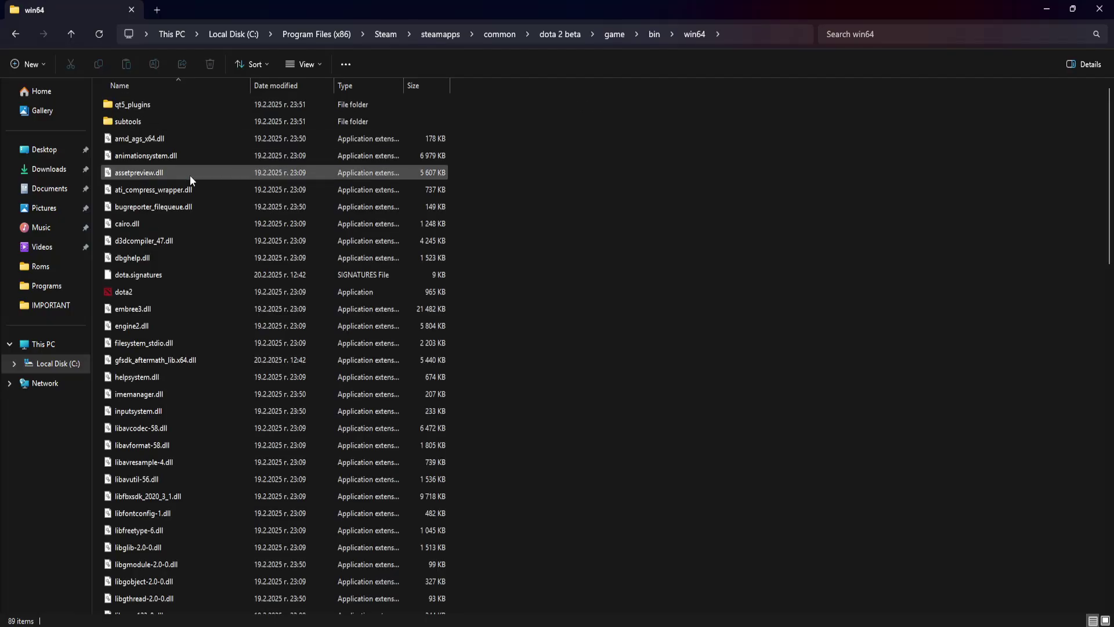
pyautogui.click(173, 291)
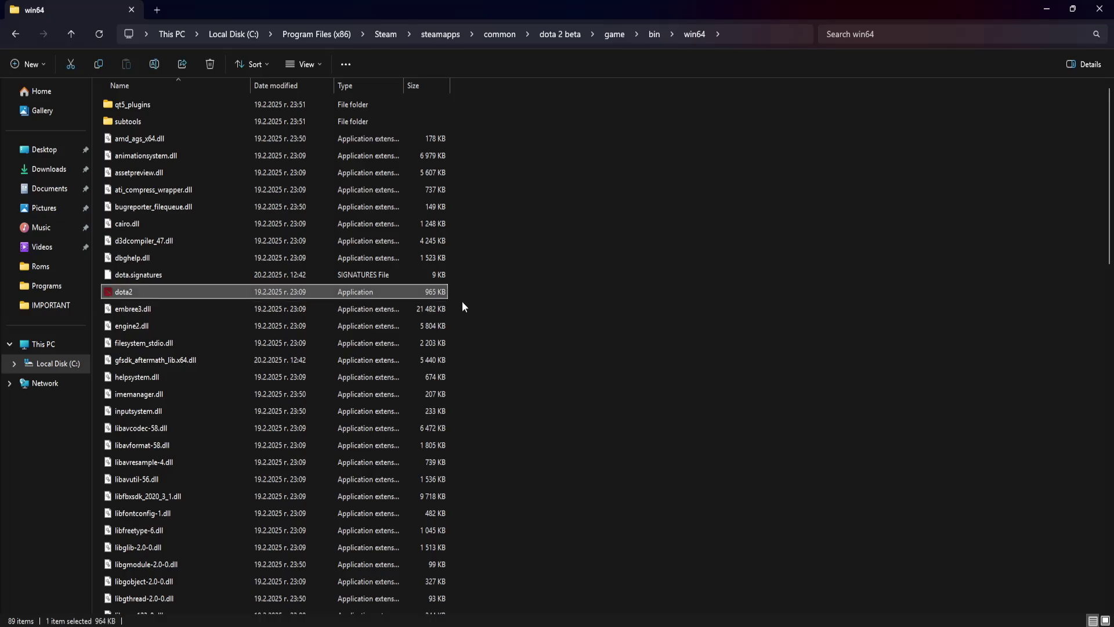
pyautogui.scroll(-5, 179, 295)
pyautogui.scroll(5, 184, 293)
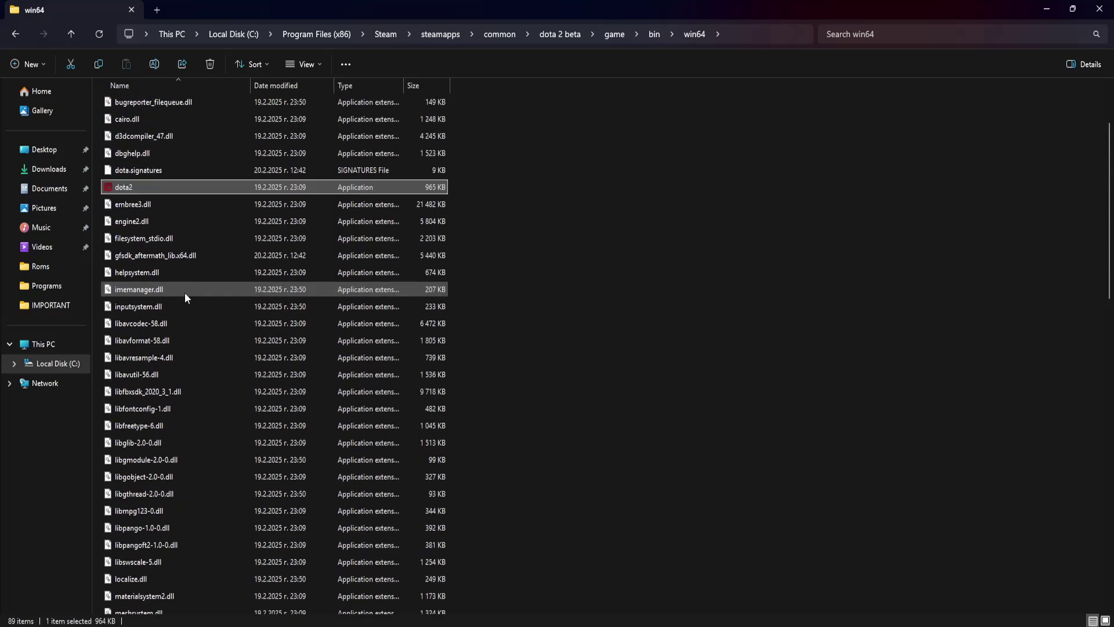
pyautogui.rightClick(125, 293)
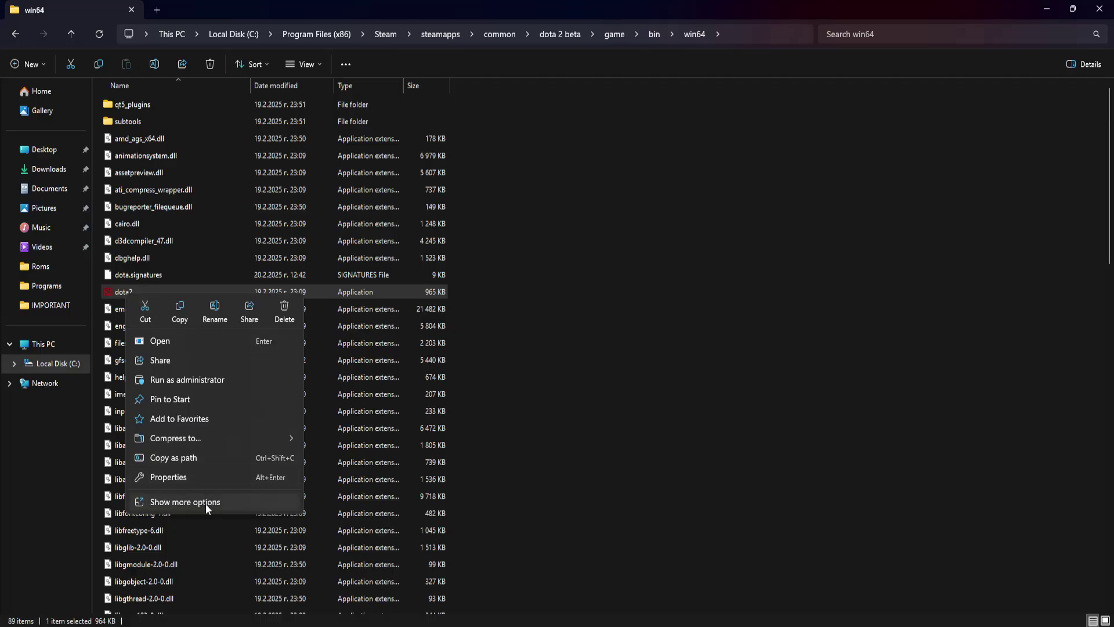
# Give dota2 Windows 8 compatibility, run as administrator, and no fullscreen optimizations.
pyautogui.click(206, 504)
pyautogui.click(179, 562)
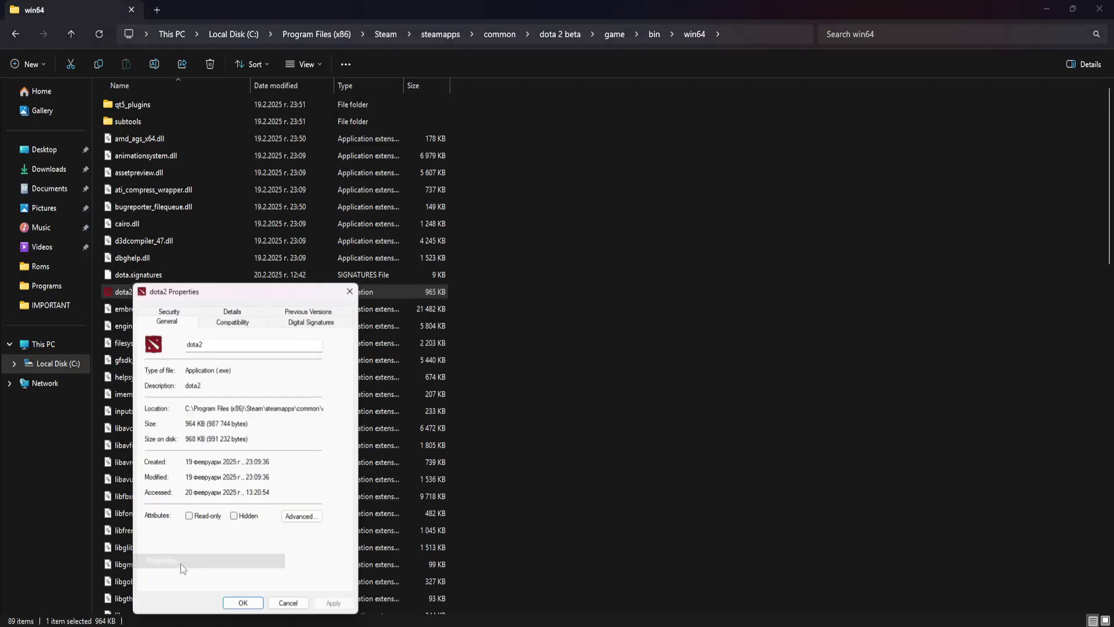
pyautogui.moveTo(272, 285); pyautogui.dragTo(716, 142)
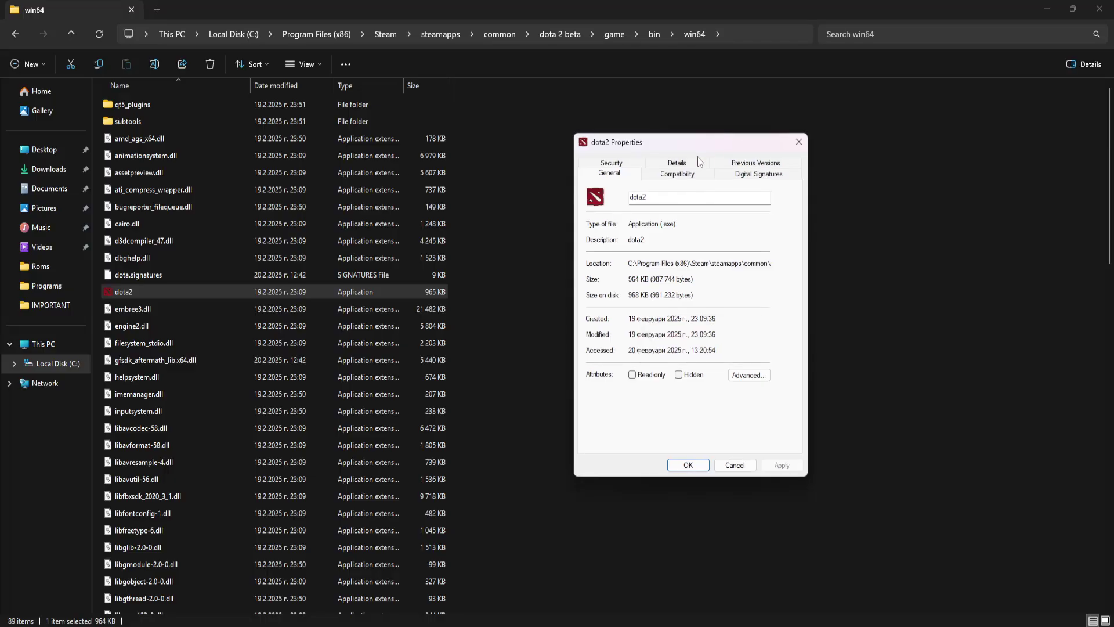
pyautogui.click(688, 174)
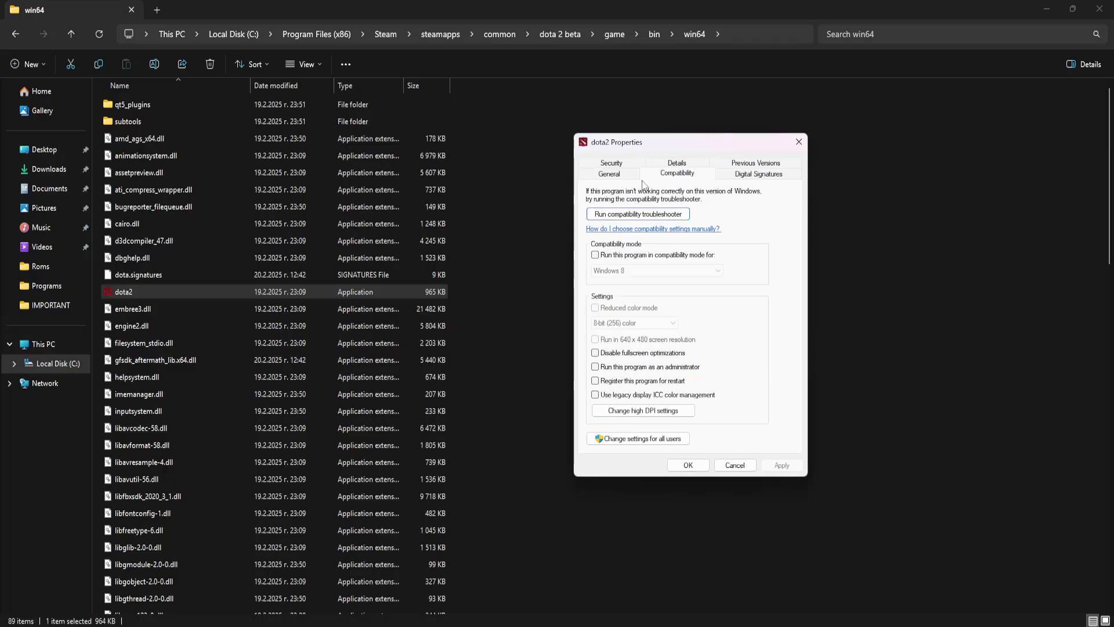
pyautogui.click(595, 254)
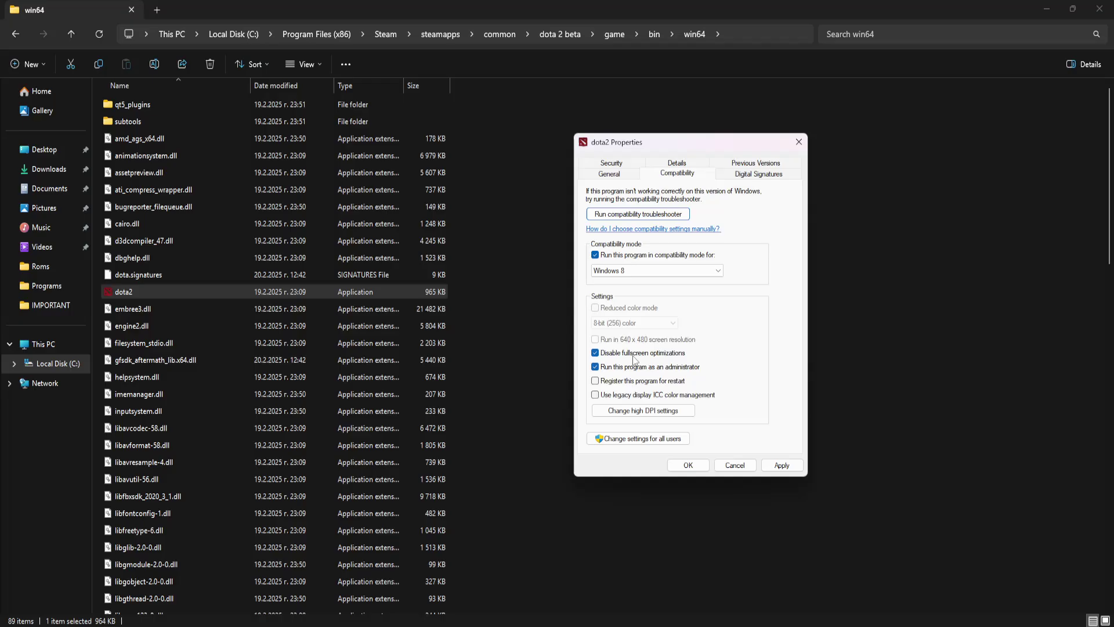
pyautogui.click(782, 464)
pyautogui.click(688, 464)
# Switch to the running Dota 2 game and open its settings.
pyautogui.click(579, 351)
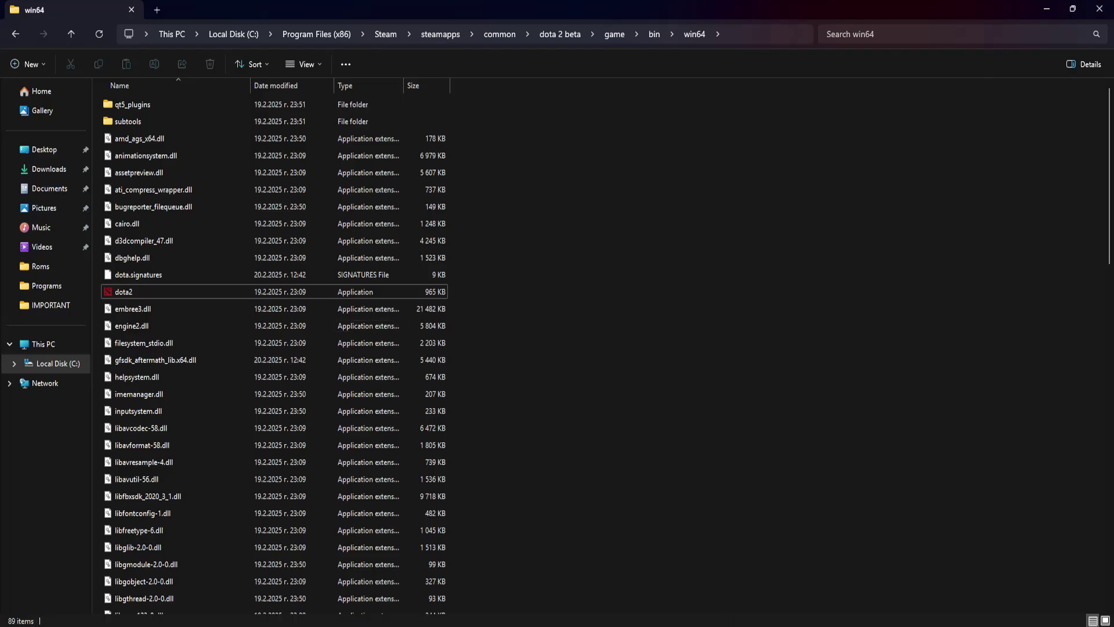
pyautogui.click(723, 613)
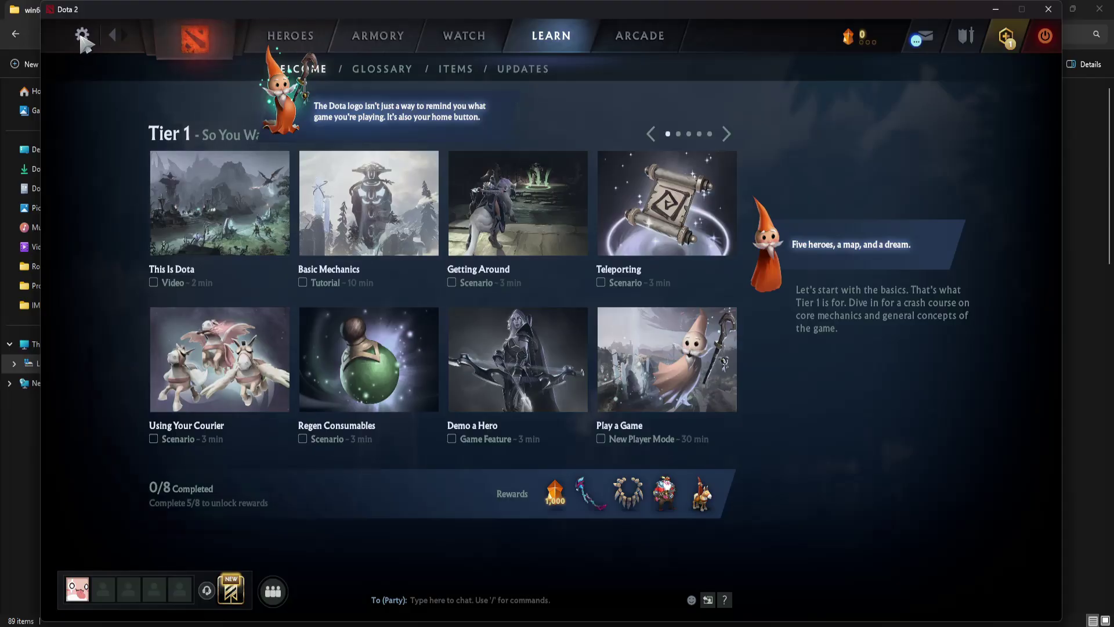
pyautogui.click(85, 41)
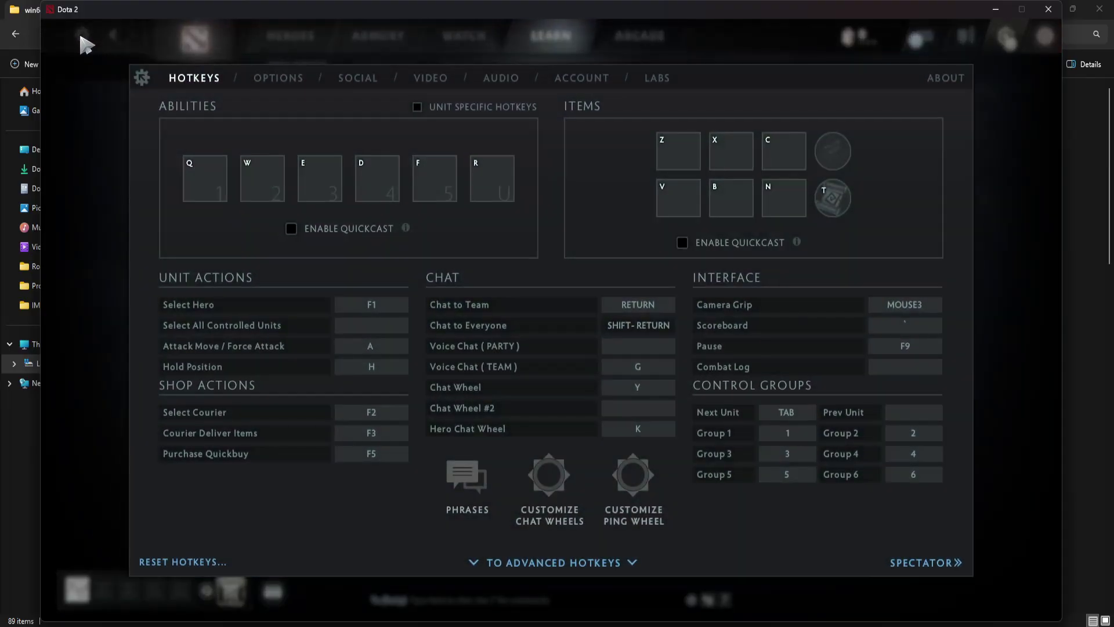
# Review Audio's Sound Device and Speaker Configuration lists, keeping the default device, then close settings.
pyautogui.click(500, 78)
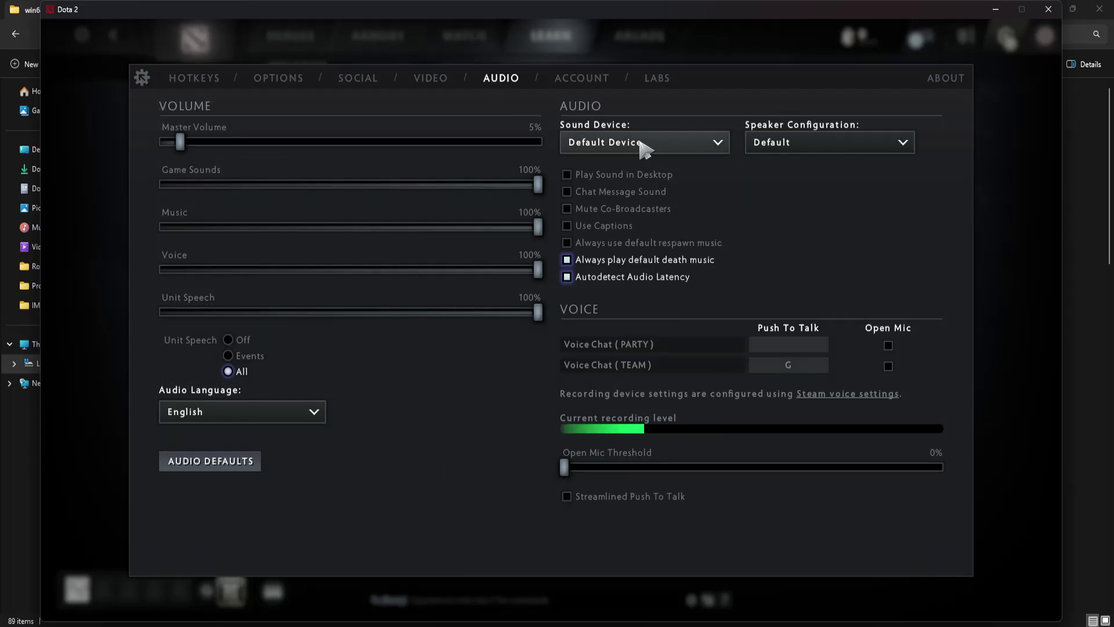
pyautogui.click(645, 144)
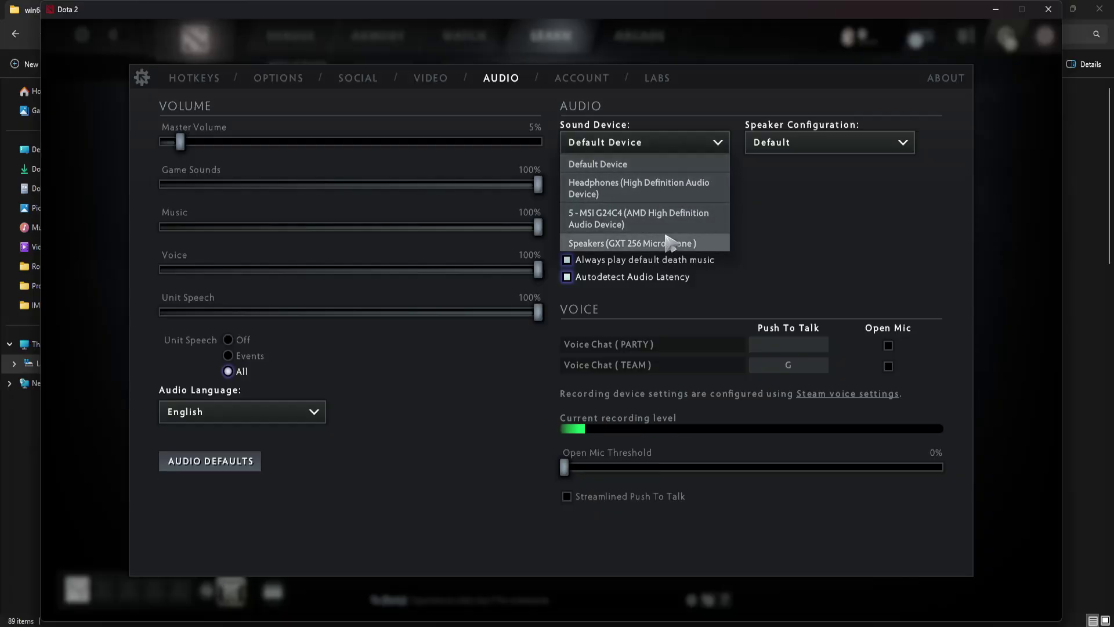
pyautogui.click(792, 145)
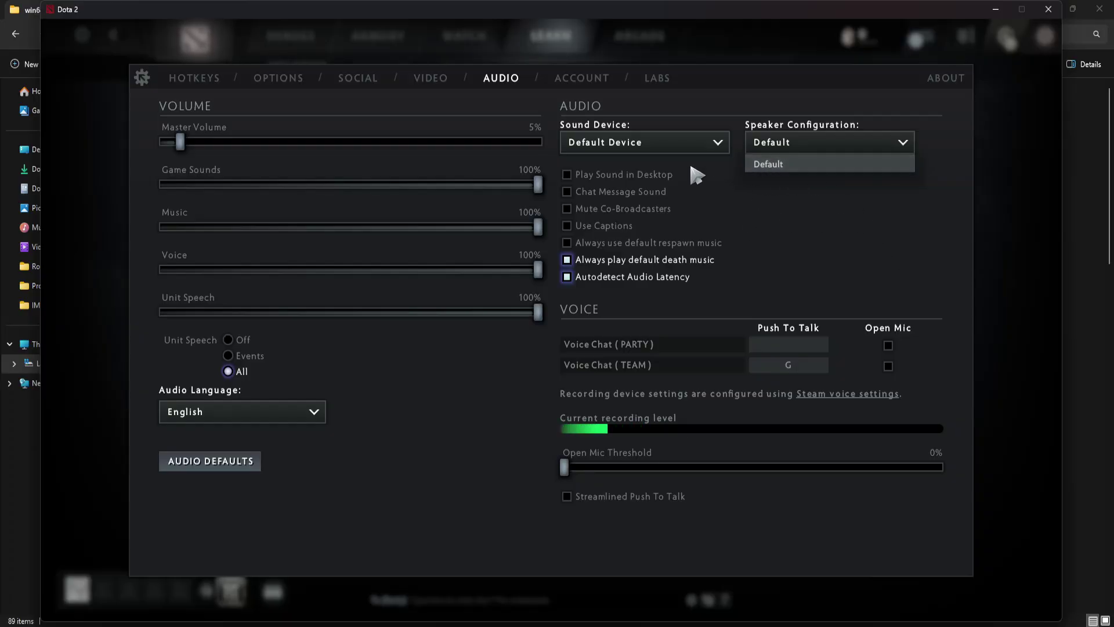
pyautogui.click(644, 142)
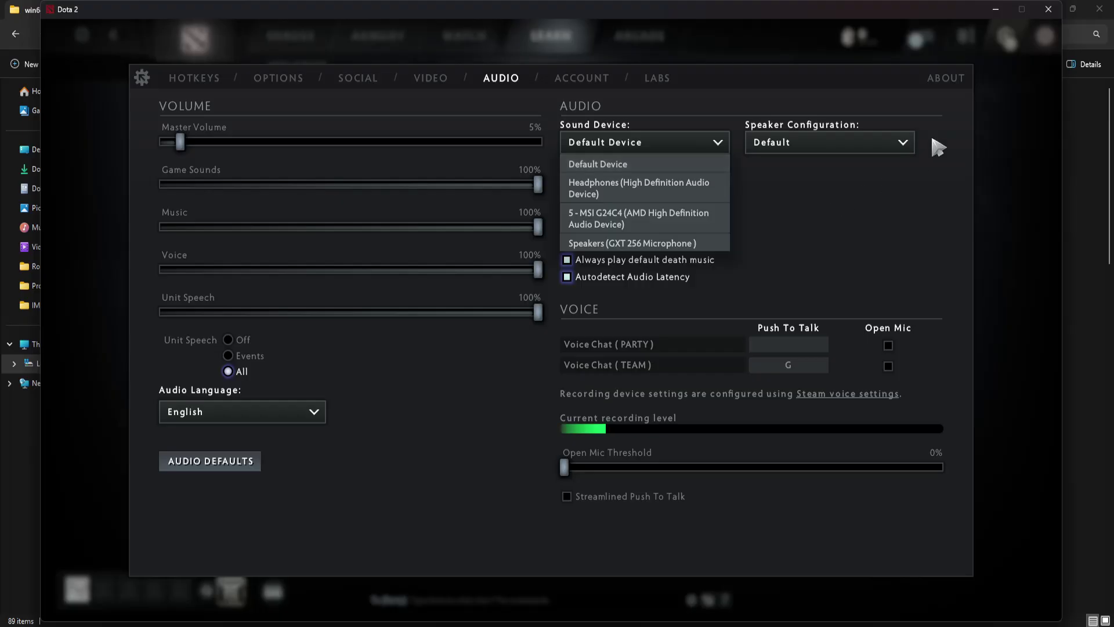
pyautogui.click(1010, 94)
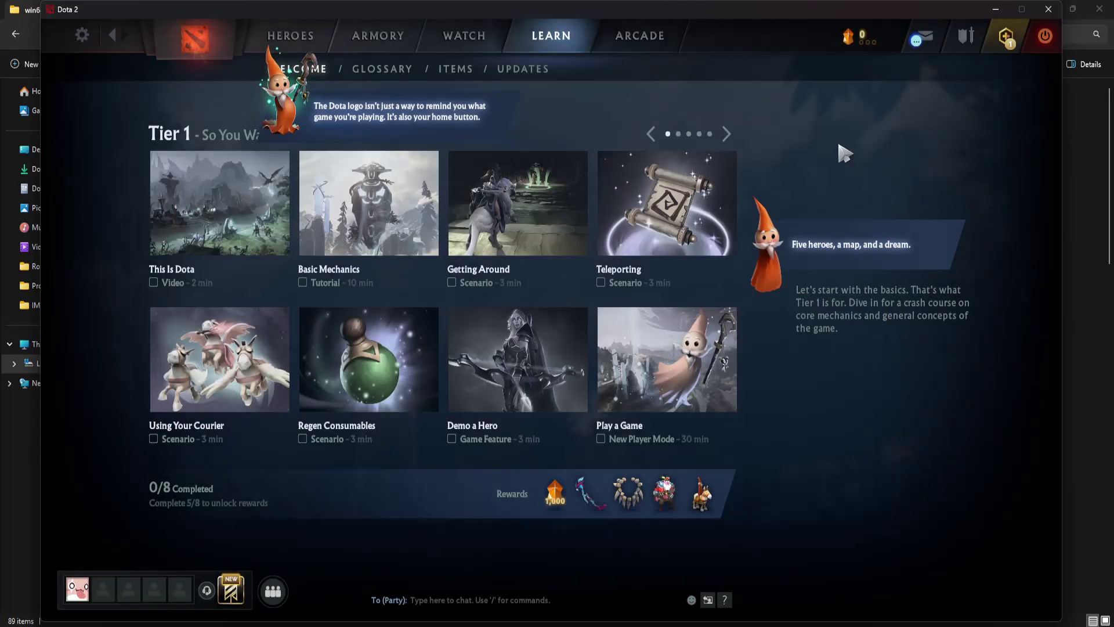